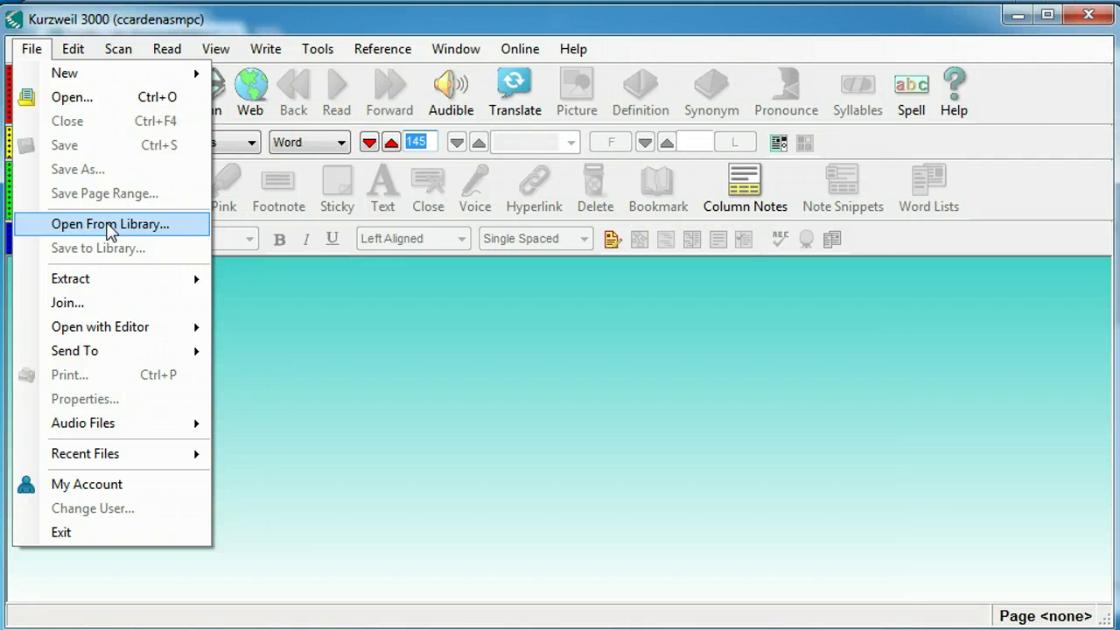
- Open the Universal Library file browser and view the subfolders in the signed-in account's own folder
left_click(108, 226)
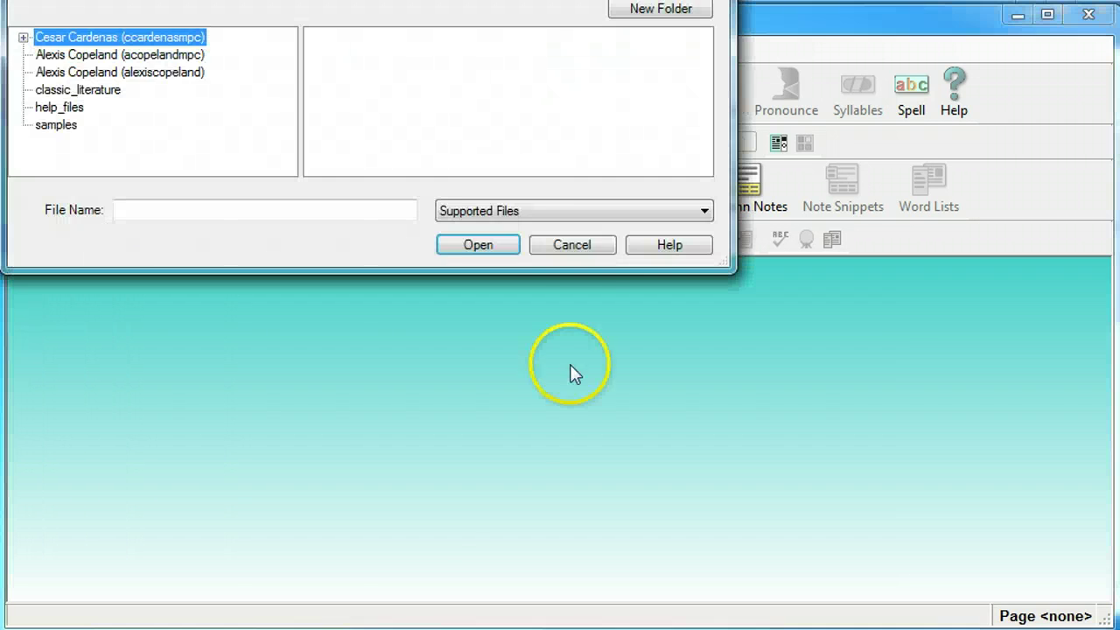
left_click_drag(485, 0, 499, 87)
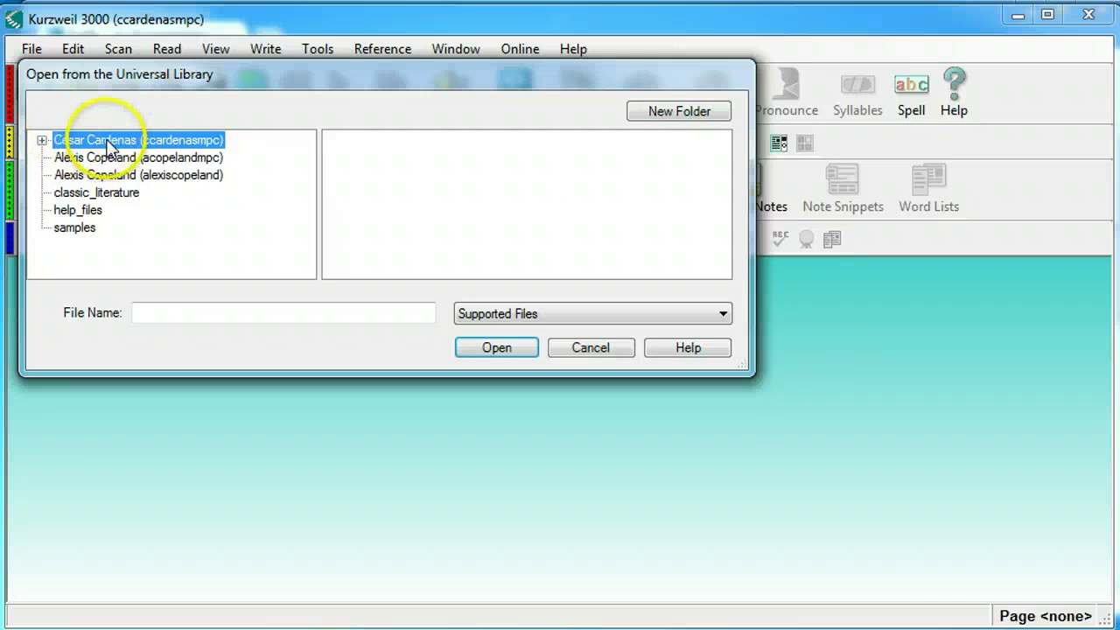
left_click(42, 141)
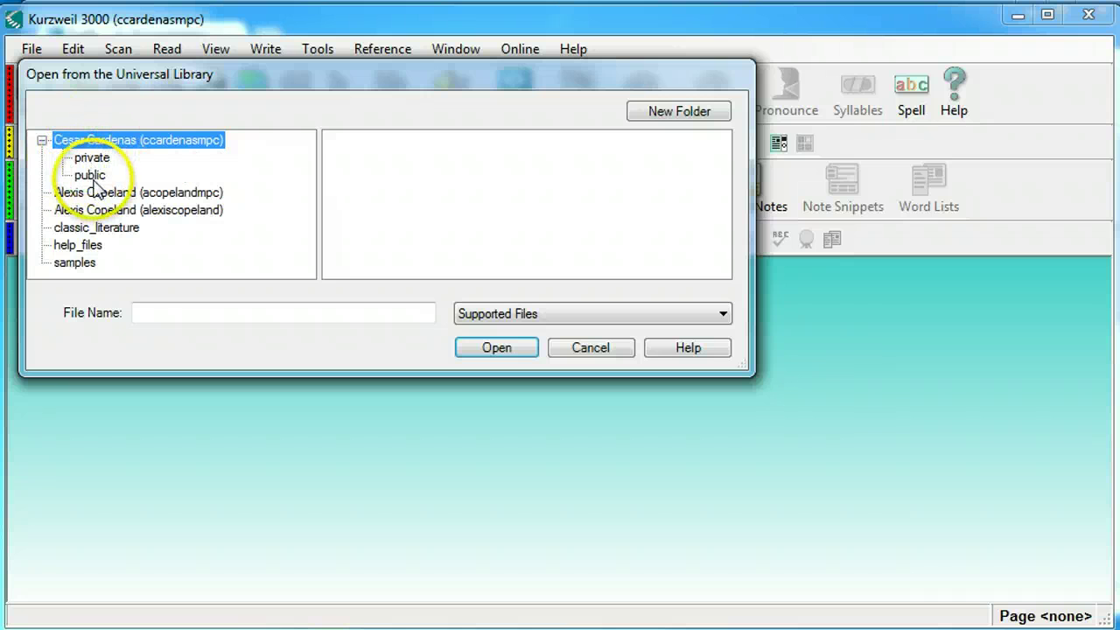
left_click(42, 141)
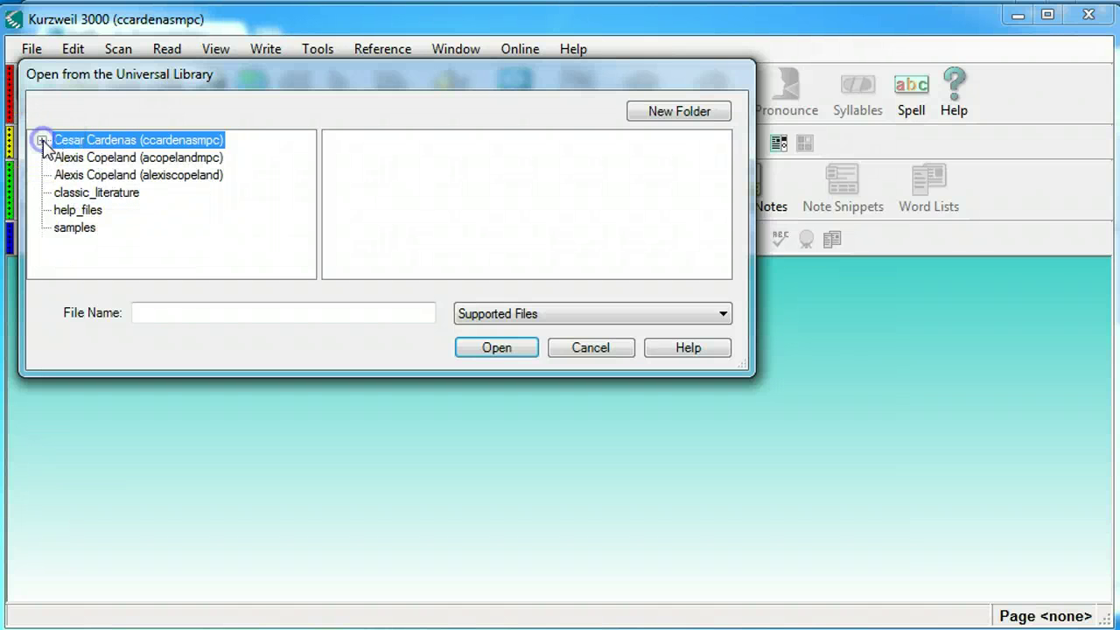
- Open a2.kes from the lnsk325 subfolder of the public folder in the first of the two other user folders
left_click(97, 160)
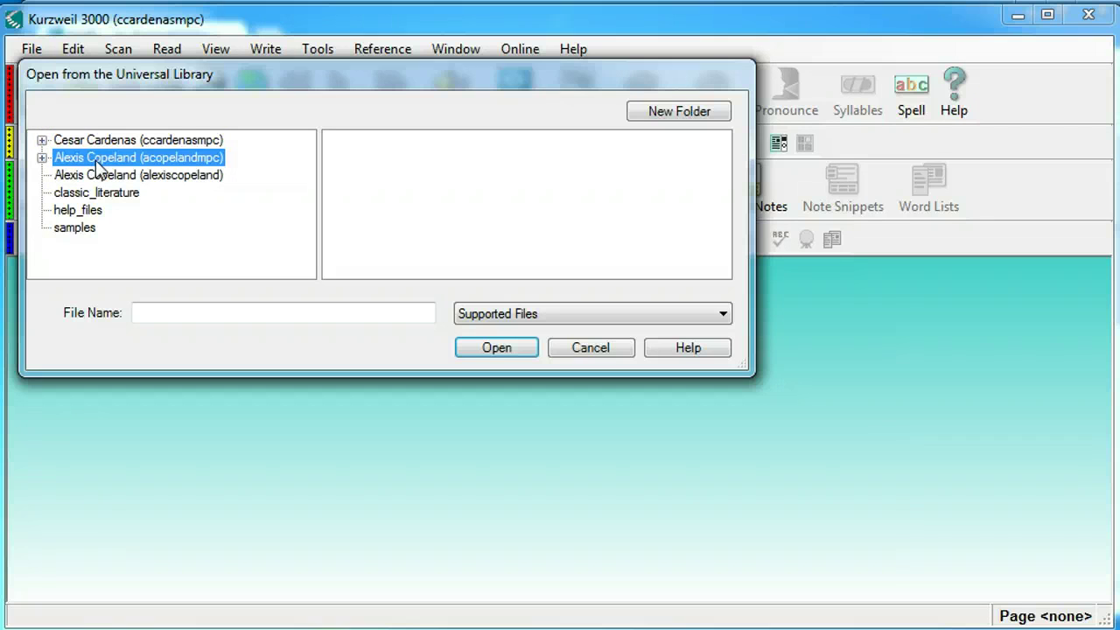
left_click(42, 158)
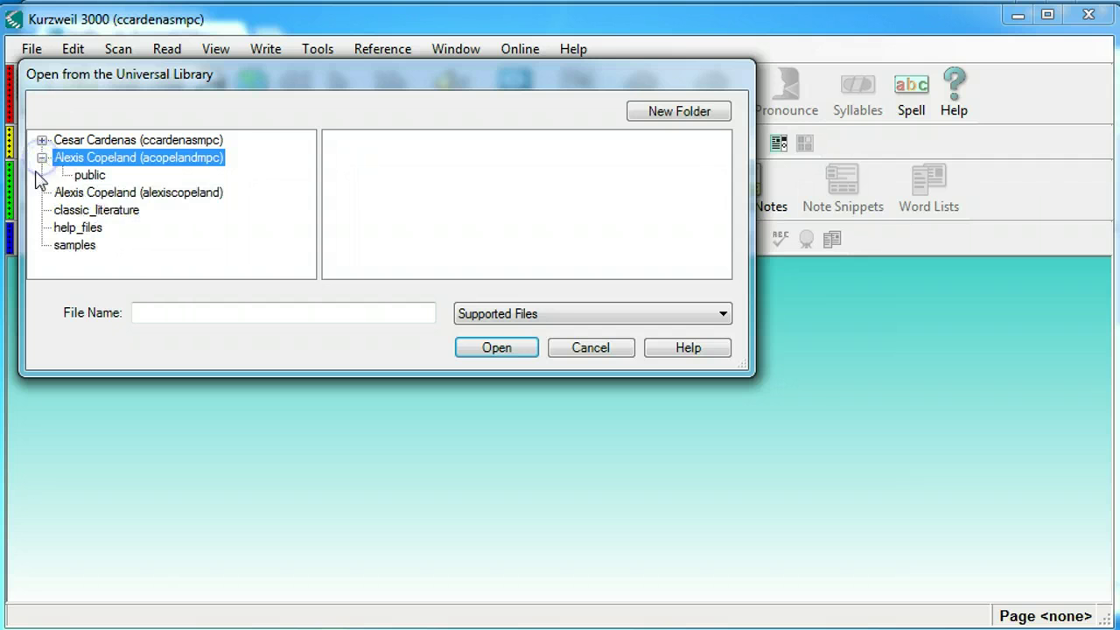
left_click(96, 176)
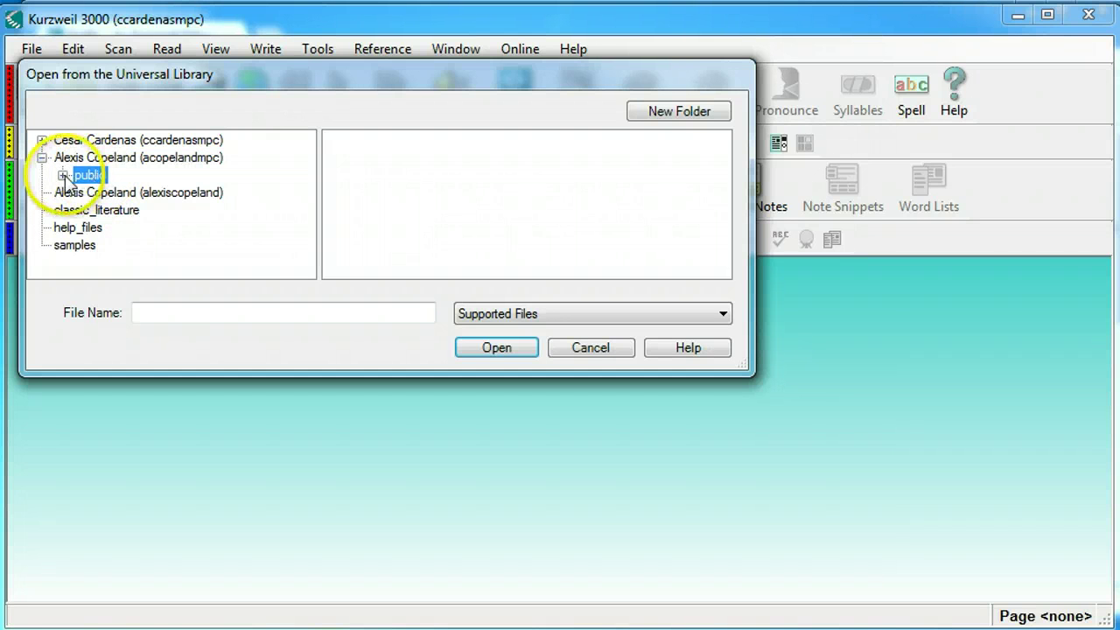
left_click(63, 175)
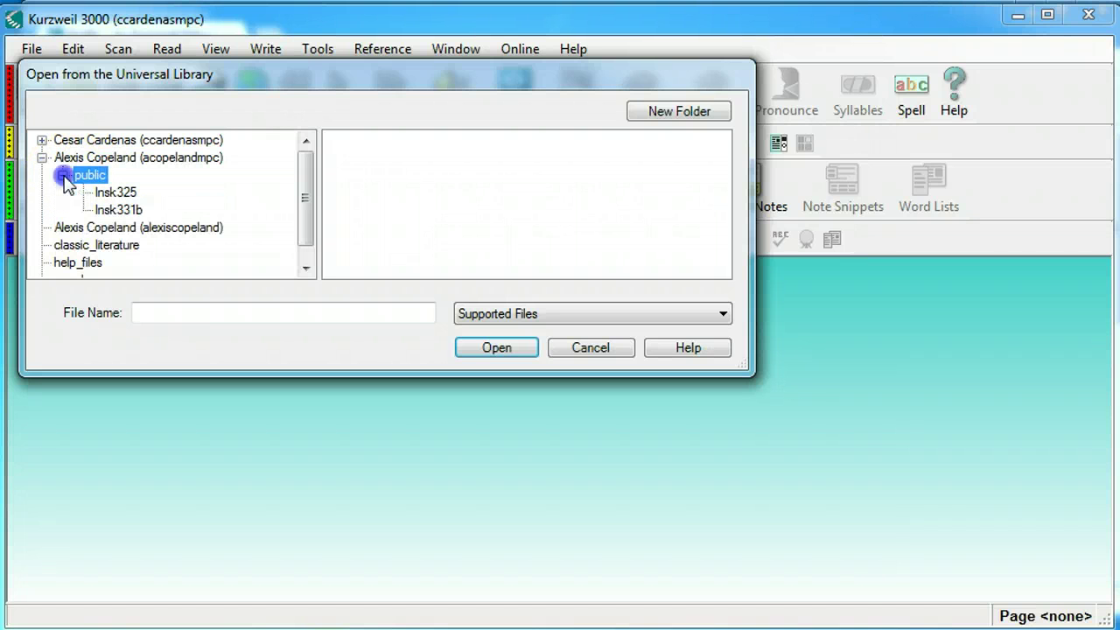
left_click(132, 194)
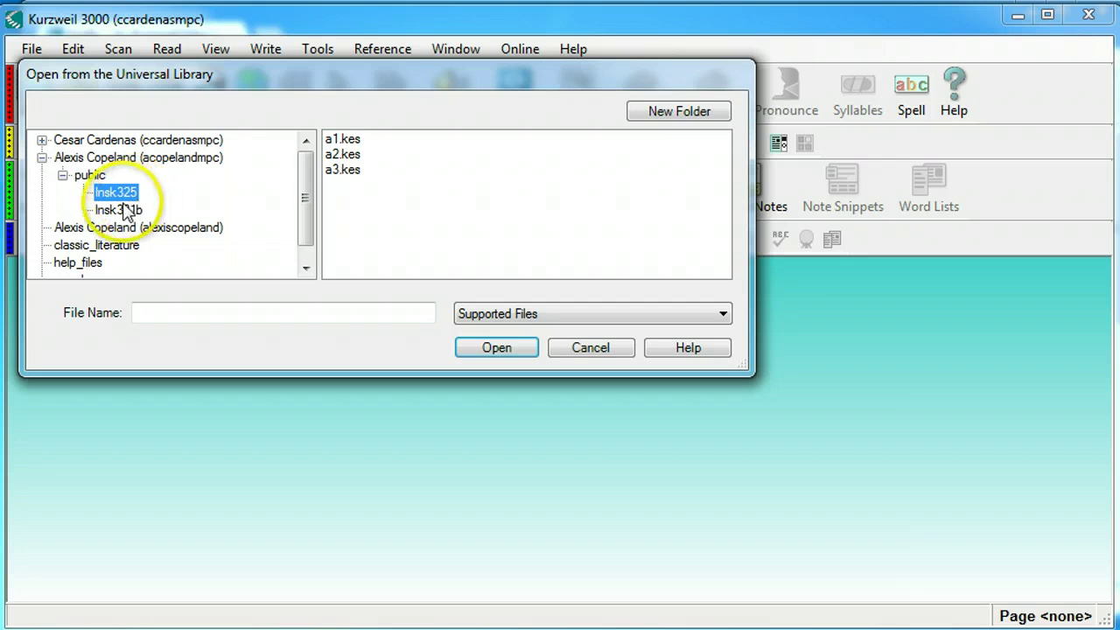
left_click(122, 212)
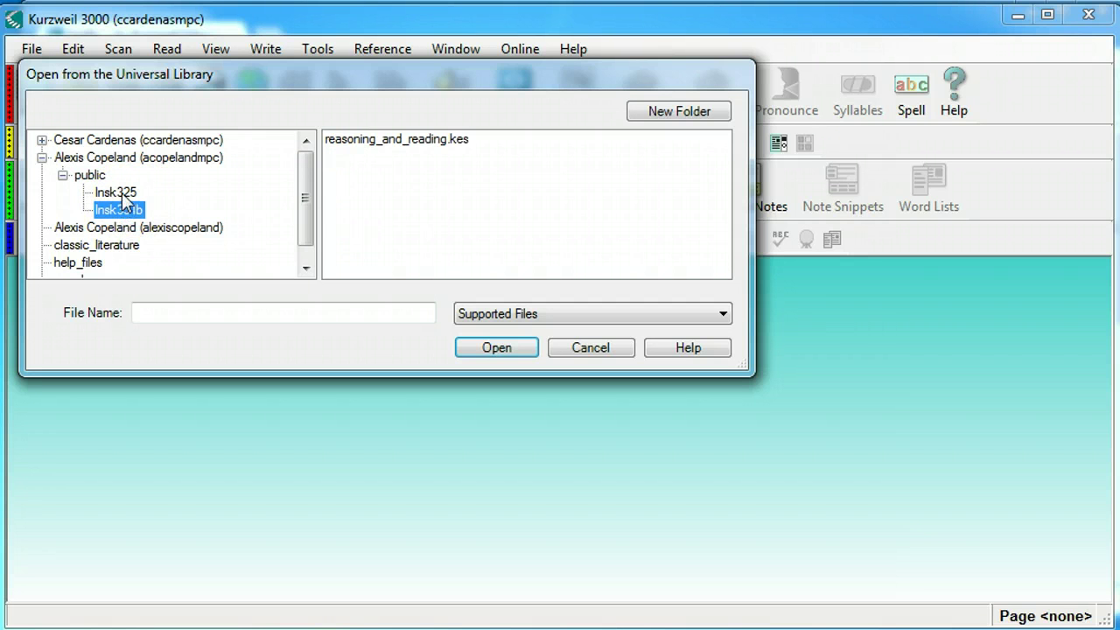
left_click(122, 193)
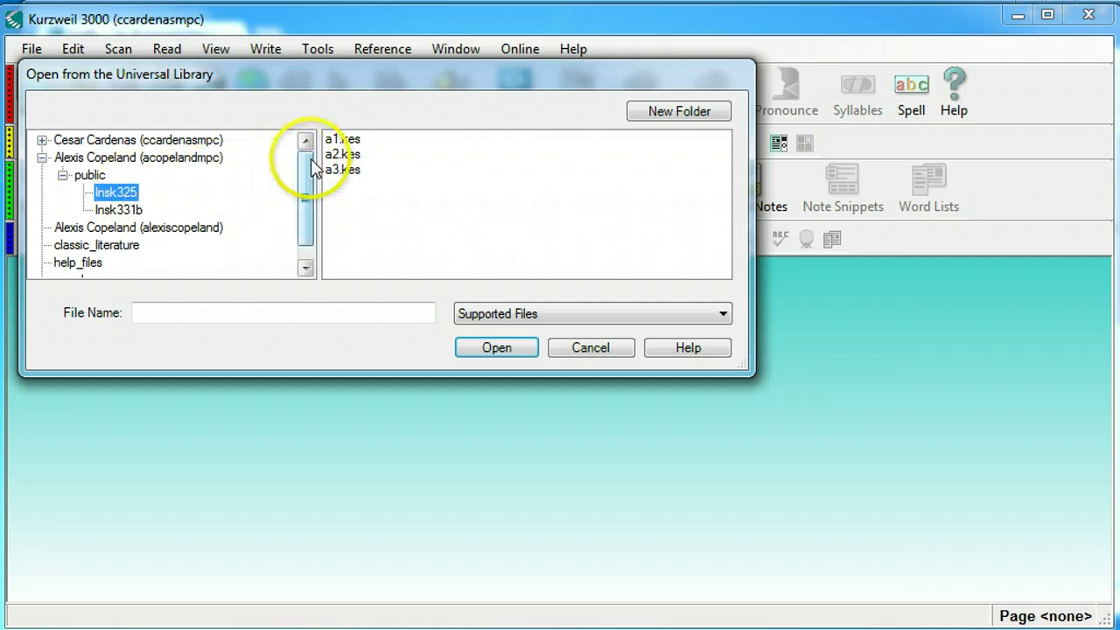
left_click(349, 157)
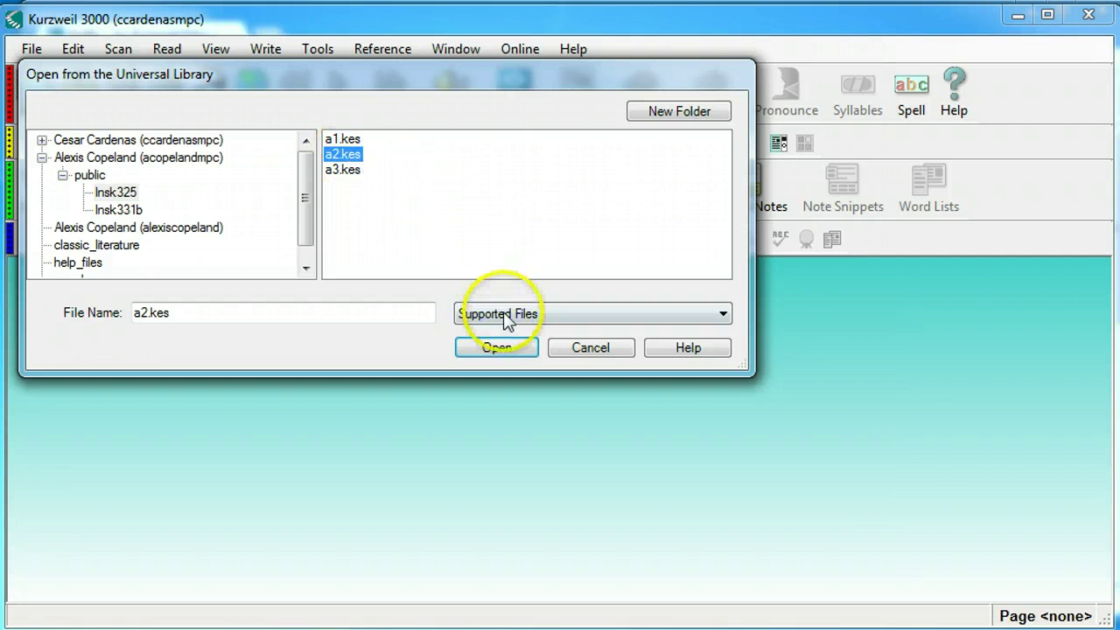
left_click(507, 349)
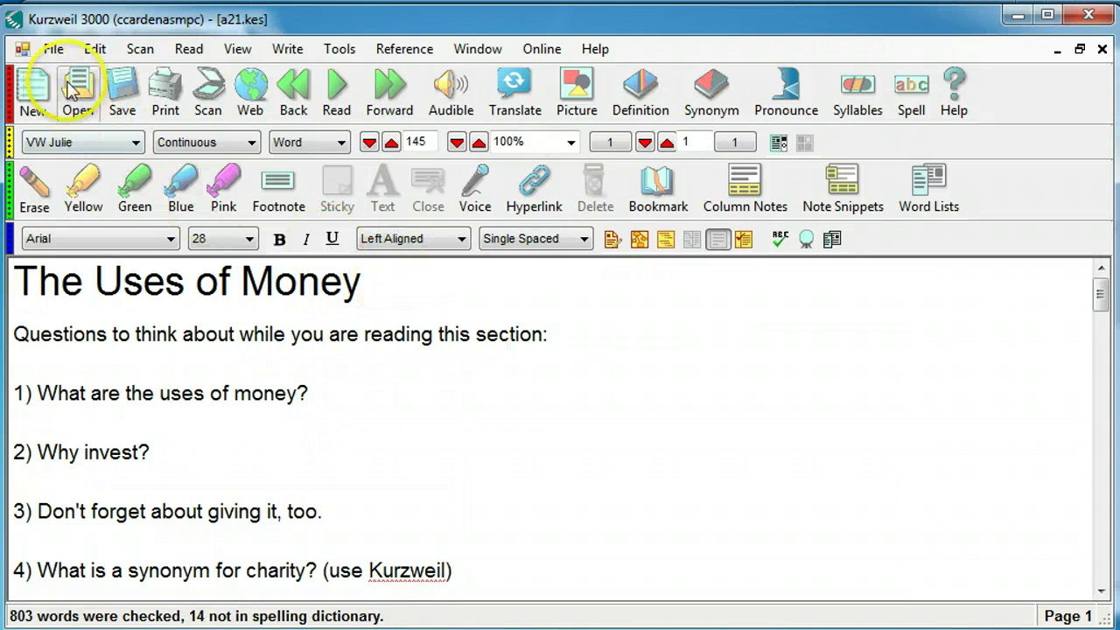
- Save the document to the Universal Library as cesar2test in KESI format, in the signed-in account's public folder
left_click(54, 50)
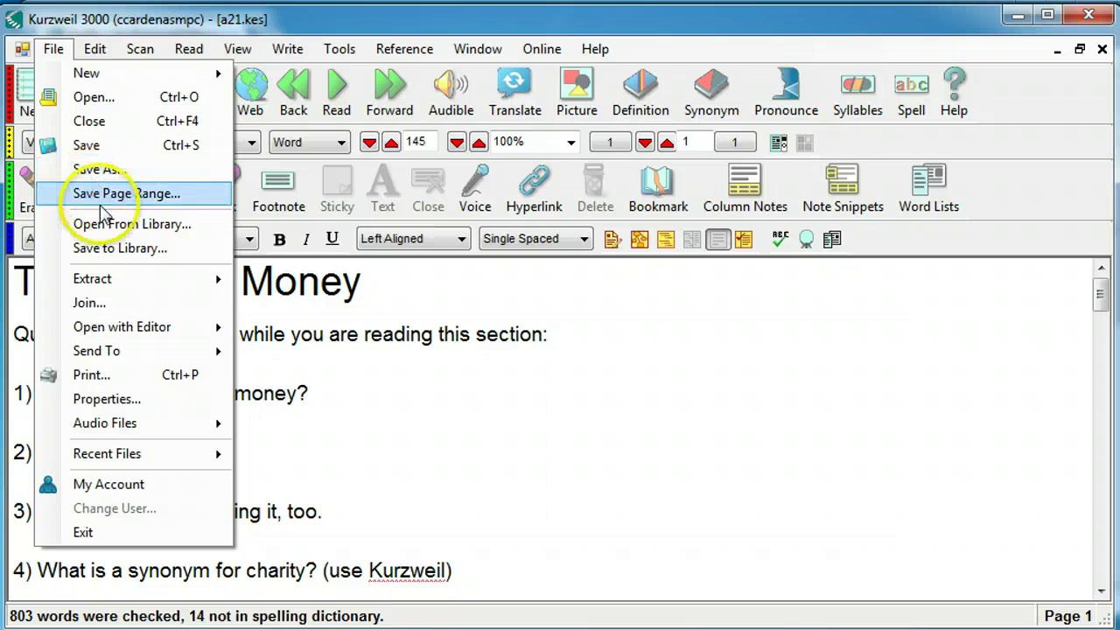
left_click(110, 250)
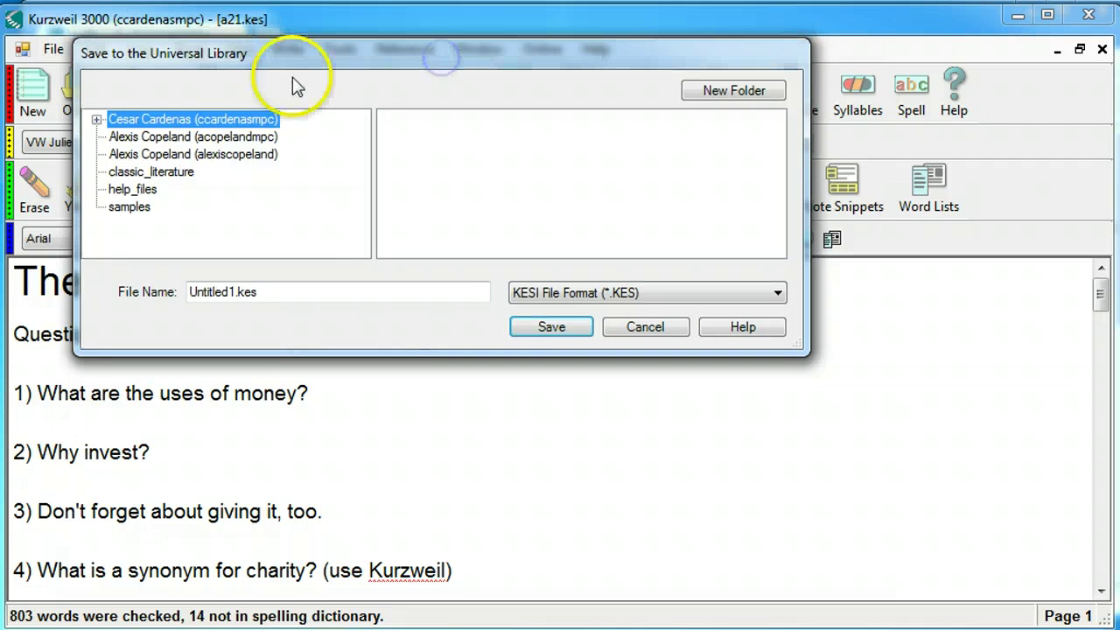
left_click(97, 119)
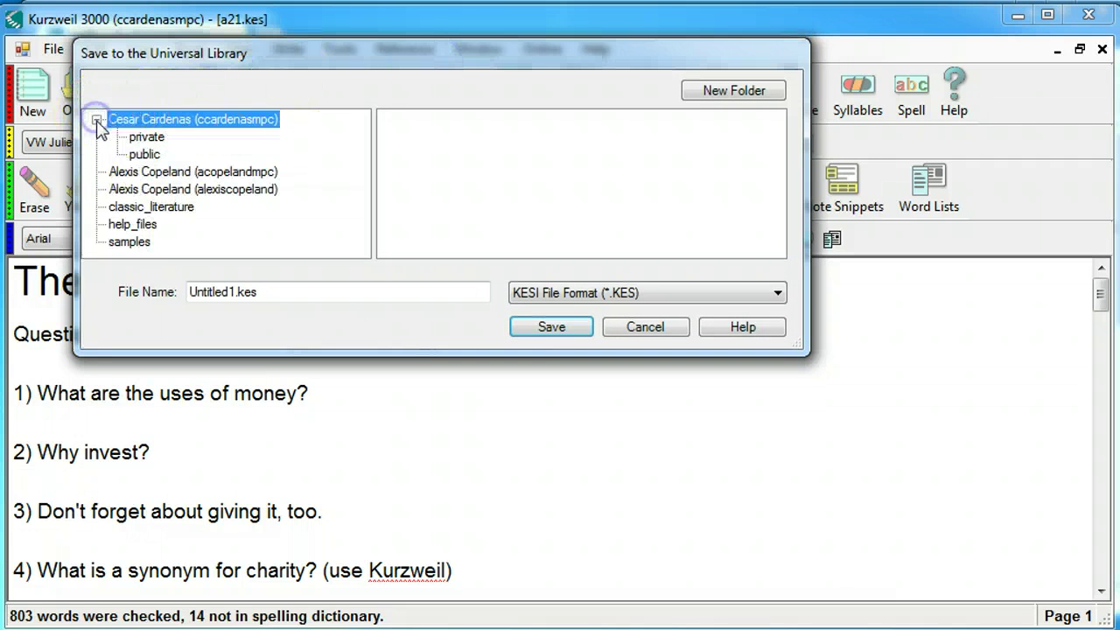
left_click(145, 155)
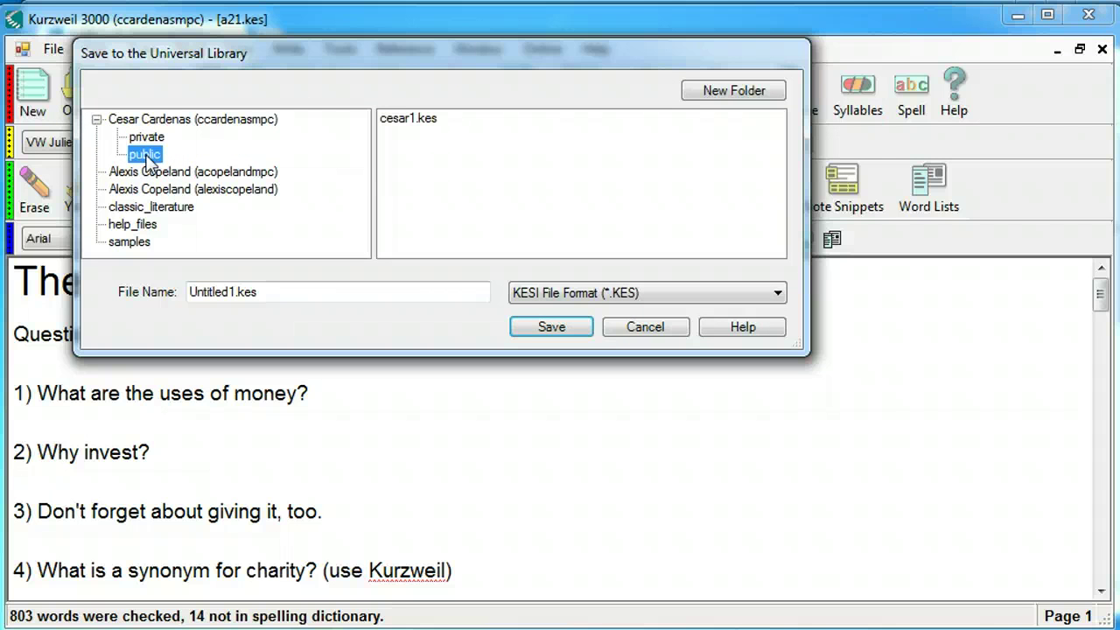
left_click(405, 125)
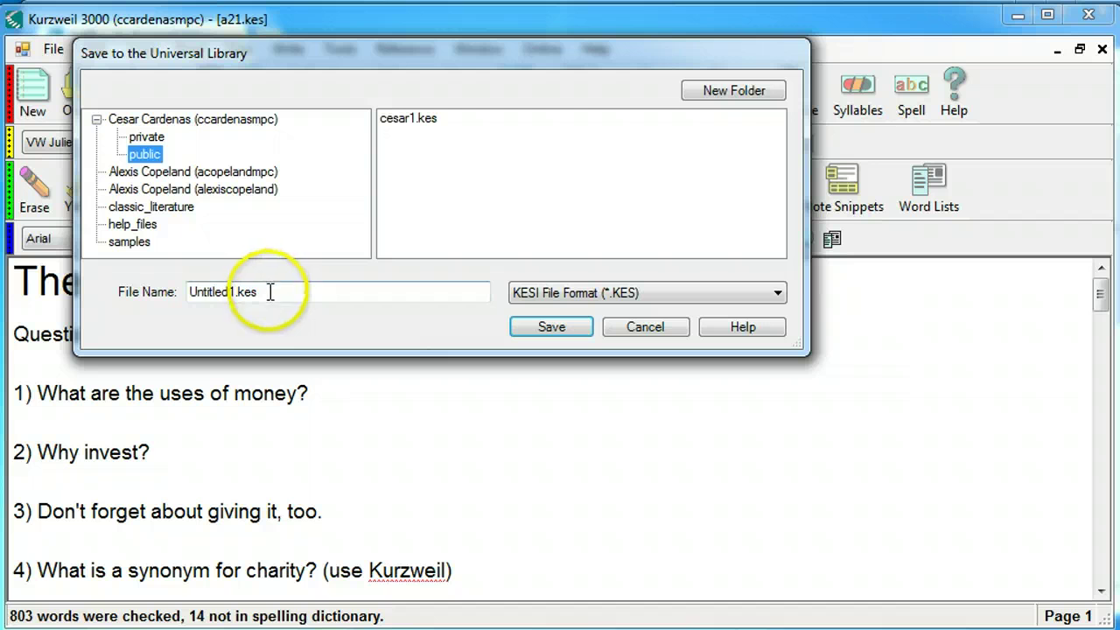
double_click(206, 294)
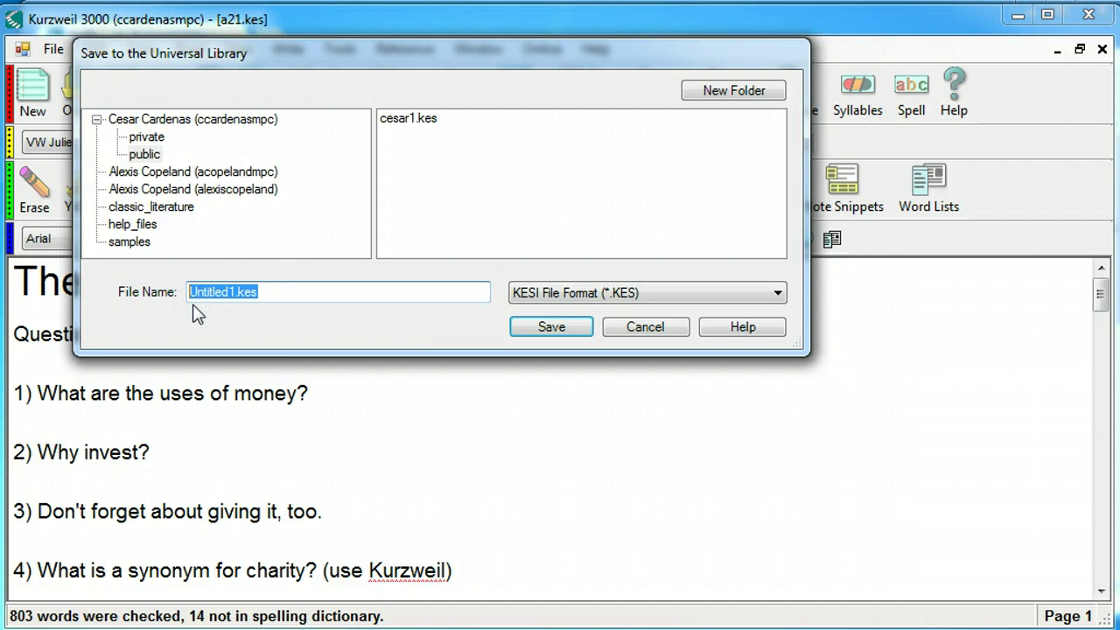
type("cesar2test")
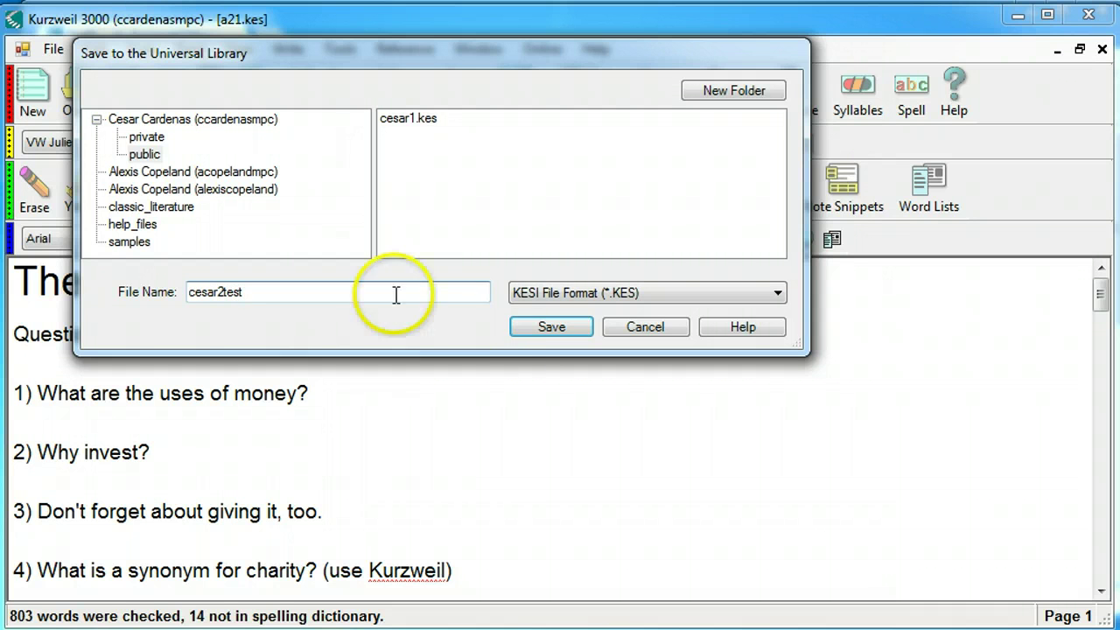
left_click(541, 328)
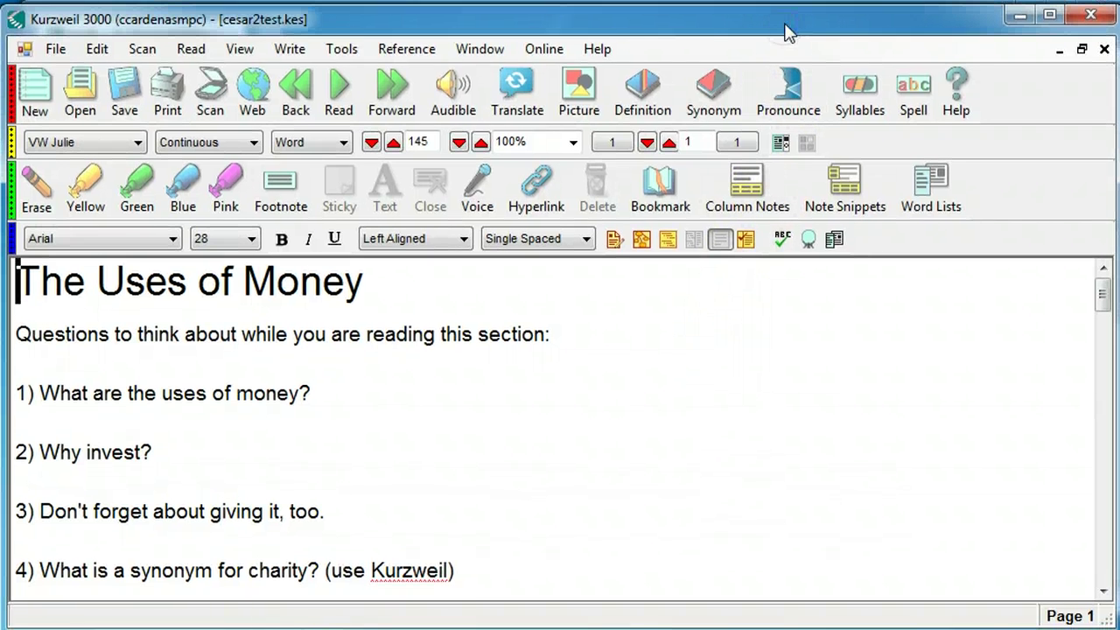
- Check the account's public folder in the Universal Library for the saved file, and close the browser without opening anything
left_click(58, 50)
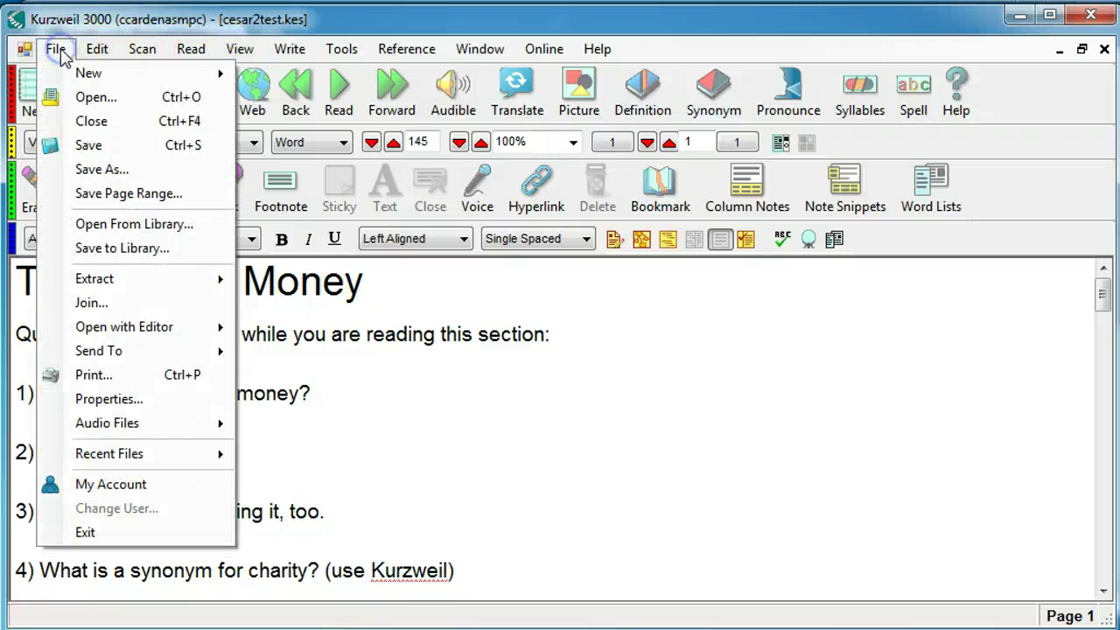
left_click(94, 225)
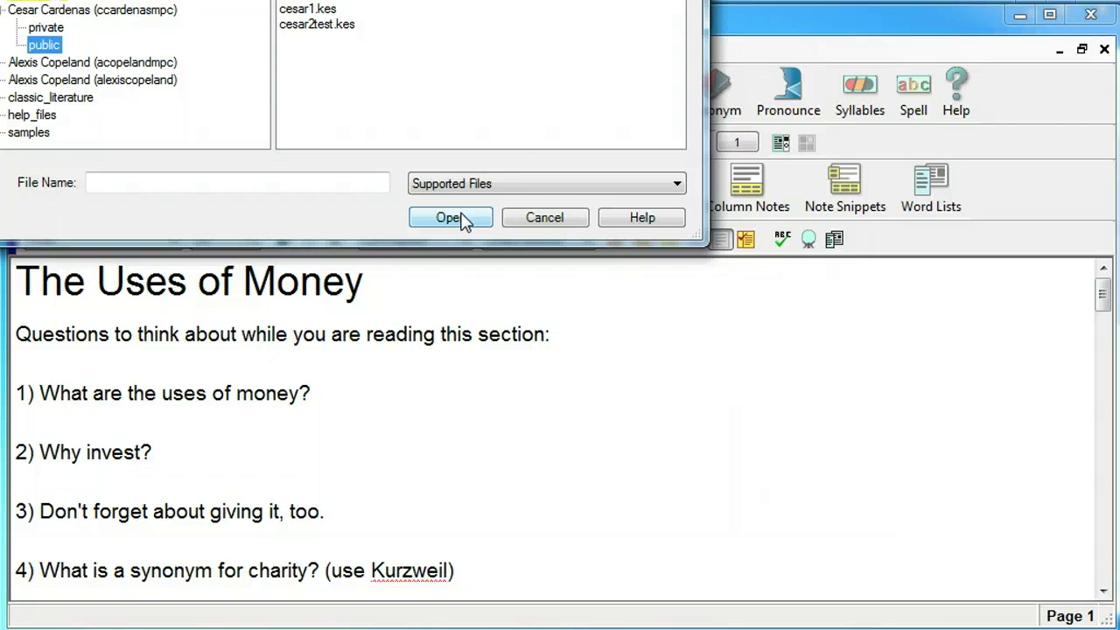
left_click(525, 219)
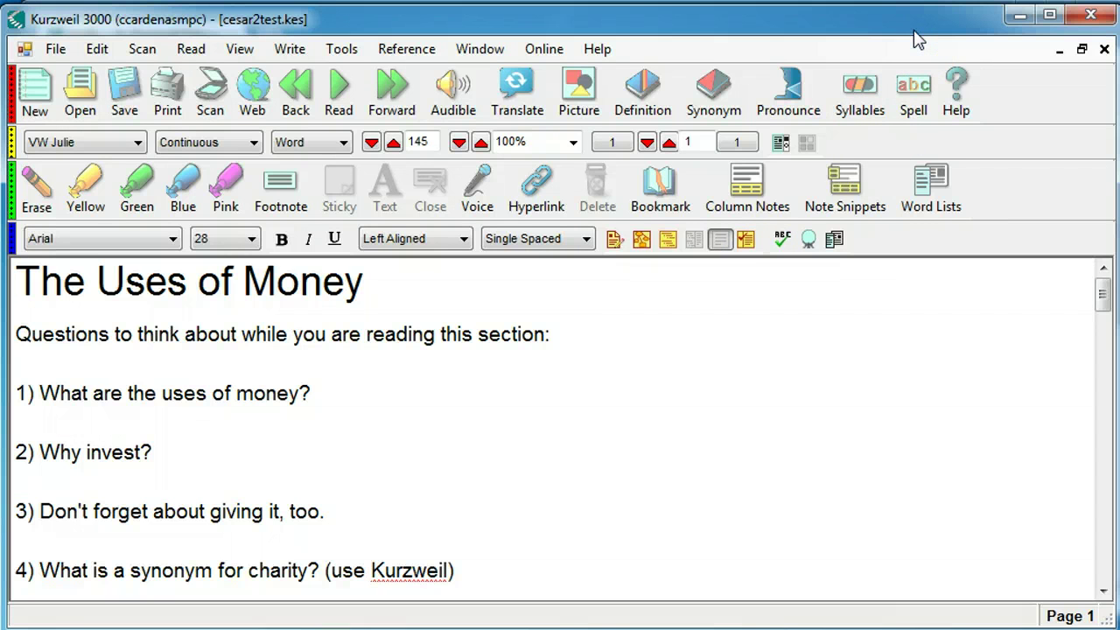
- Switch to the firefly login page in Chrome and log in with the account details already filled in
left_click(1018, 17)
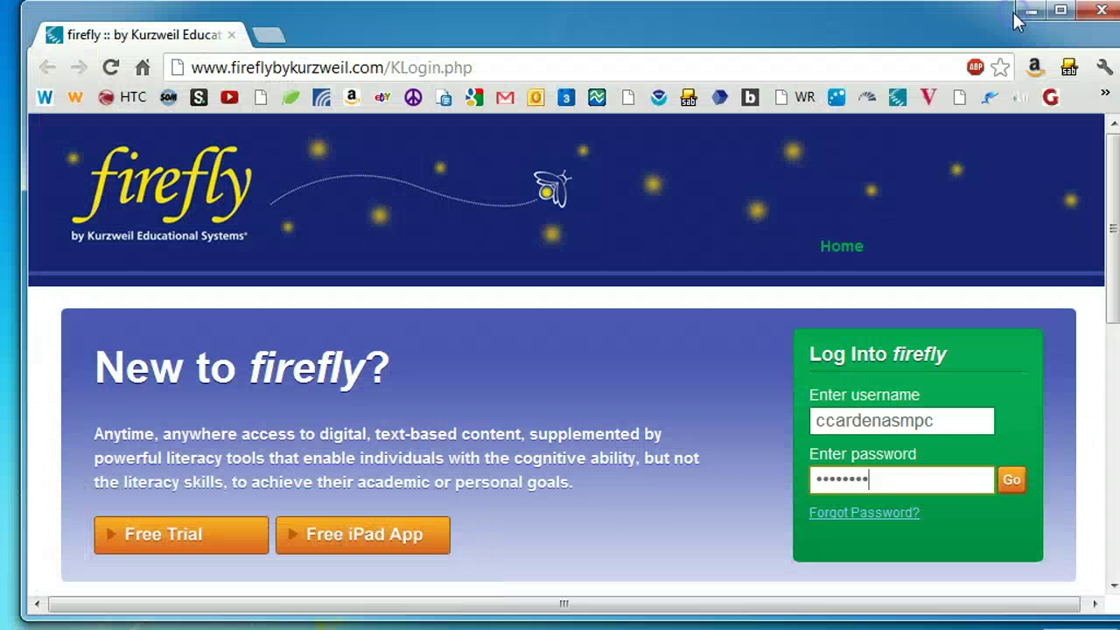
left_click_drag(935, 420, 805, 421)
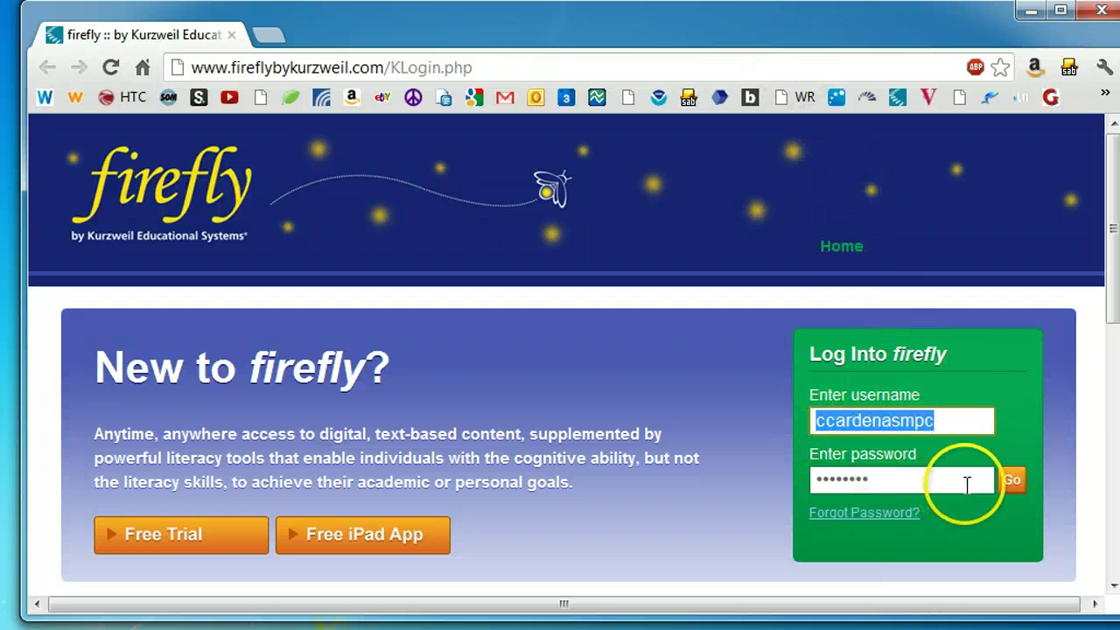
left_click(1011, 488)
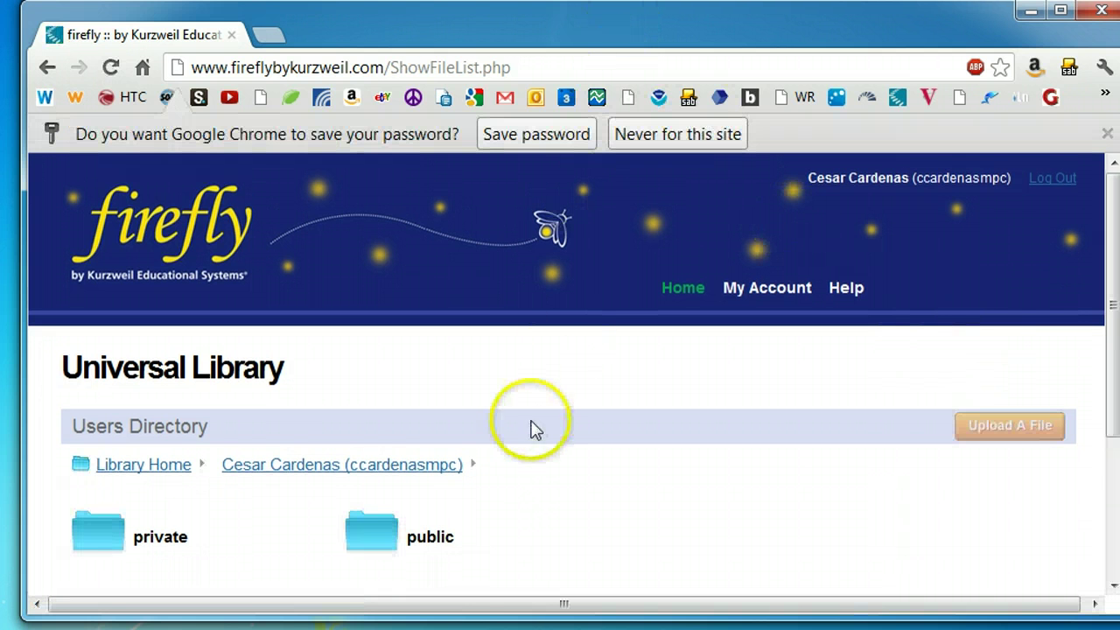
- Open cesar2test.kes from the account's public folder in the firefly web reader and view the start of the document
left_click(432, 540)
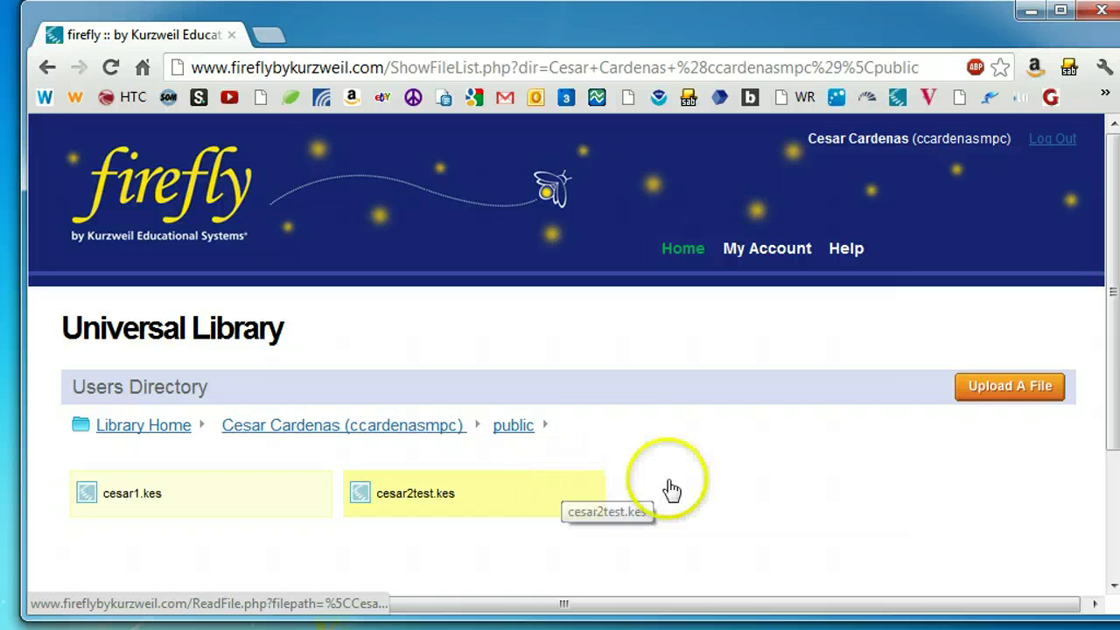
left_click_drag(1105, 308, 1109, 396)
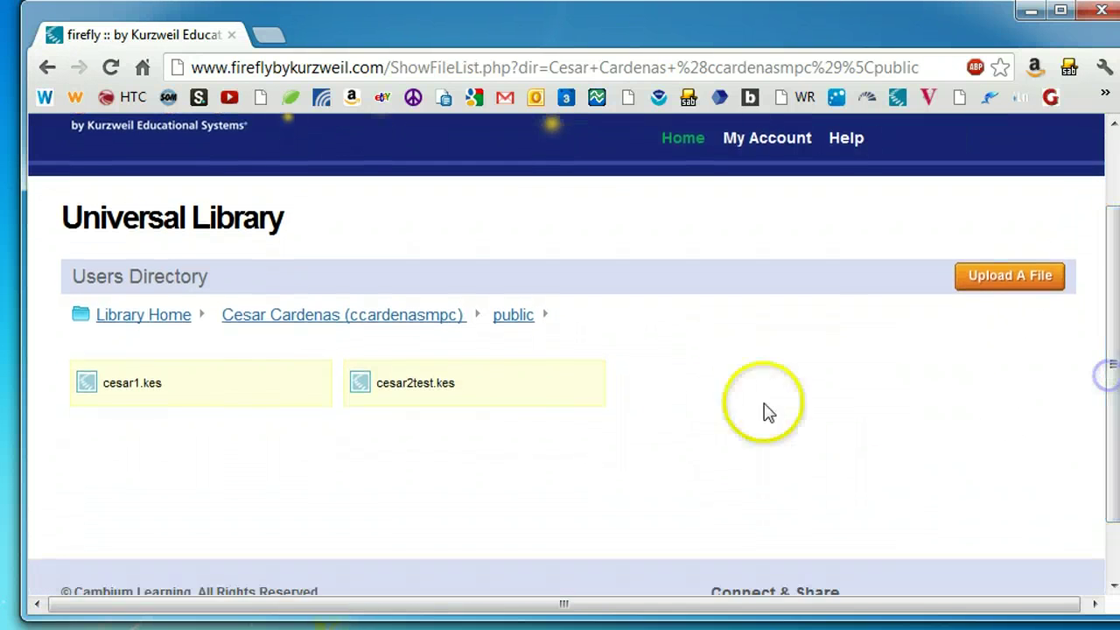
left_click(418, 387)
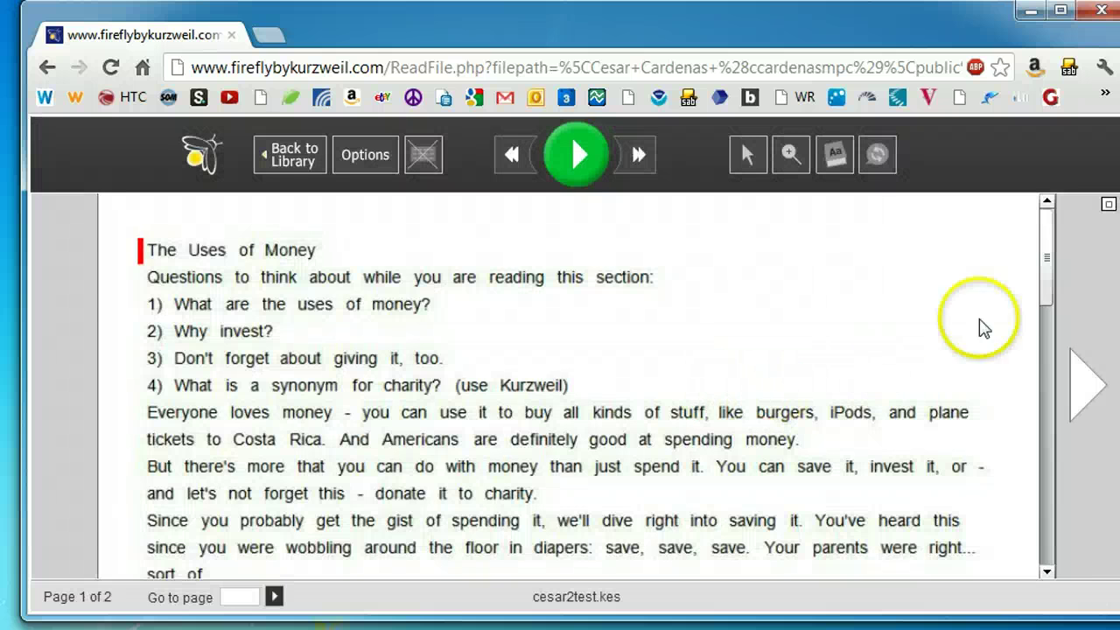
mouse_move(1046, 238)
left_mouse_down()
mouse_move(1045, 294)
mouse_move(1047, 220)
left_mouse_up()
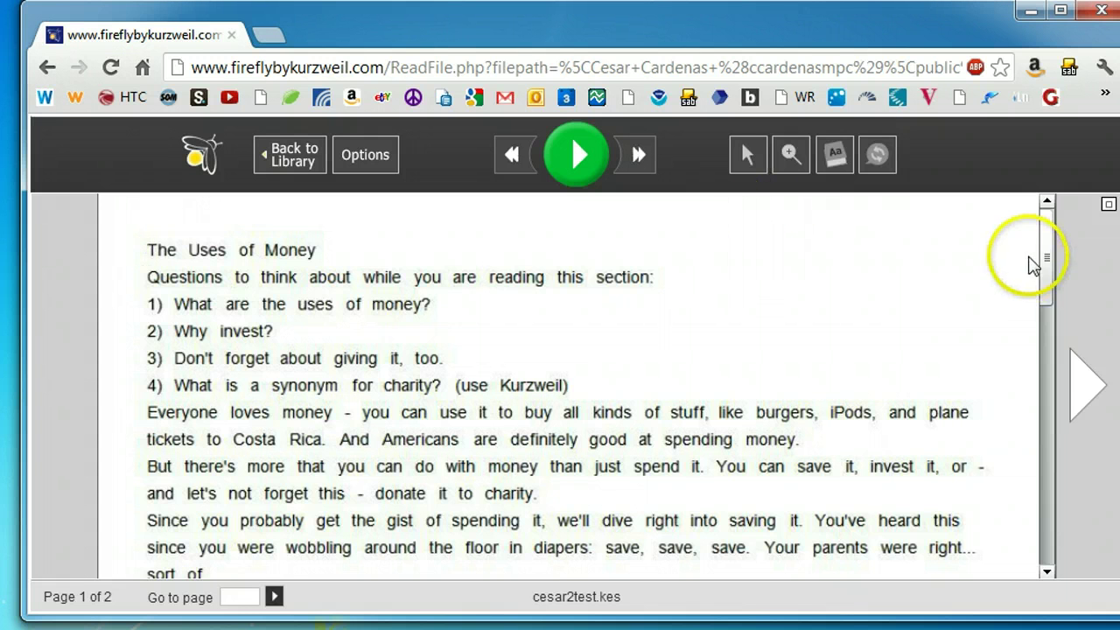
mouse_move(1045, 234)
left_mouse_down()
mouse_move(1048, 522)
mouse_move(1049, 235)
left_mouse_up()
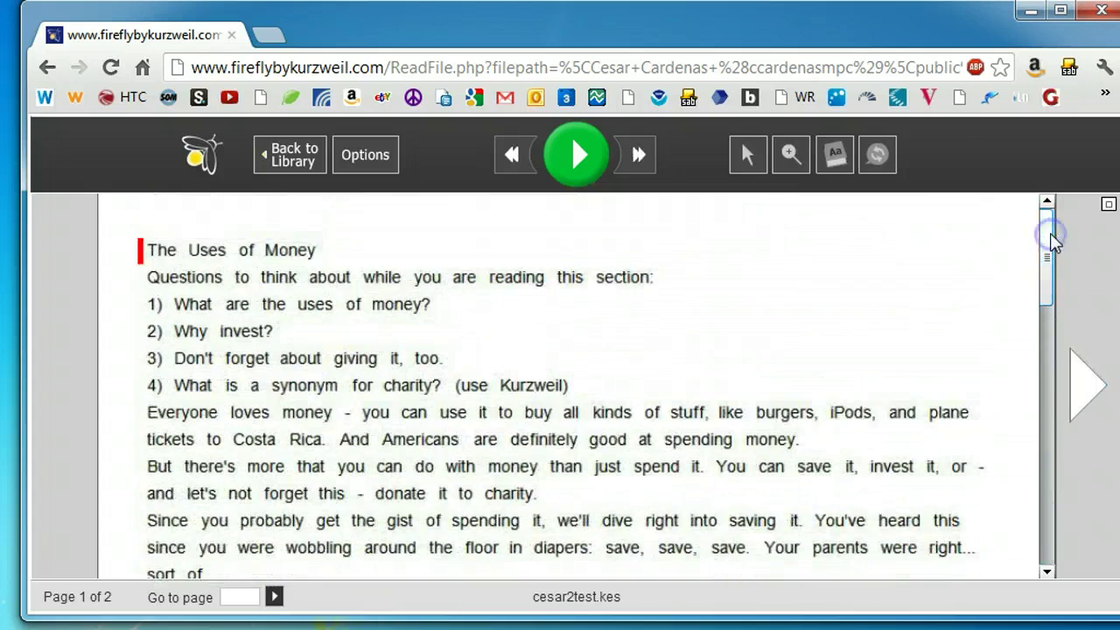